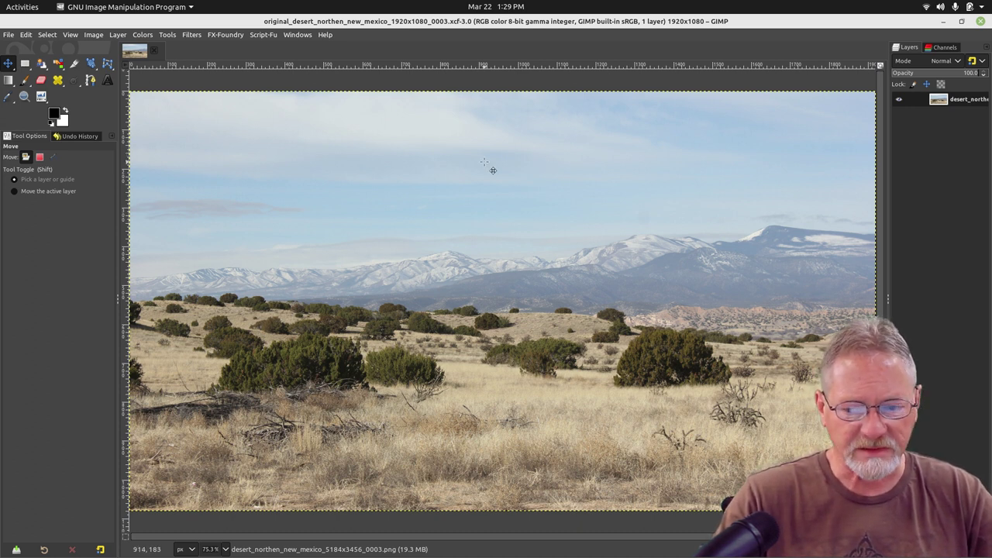
- Open Colors > Levels for the desert photo from the canvas menu
right_click(383, 133)
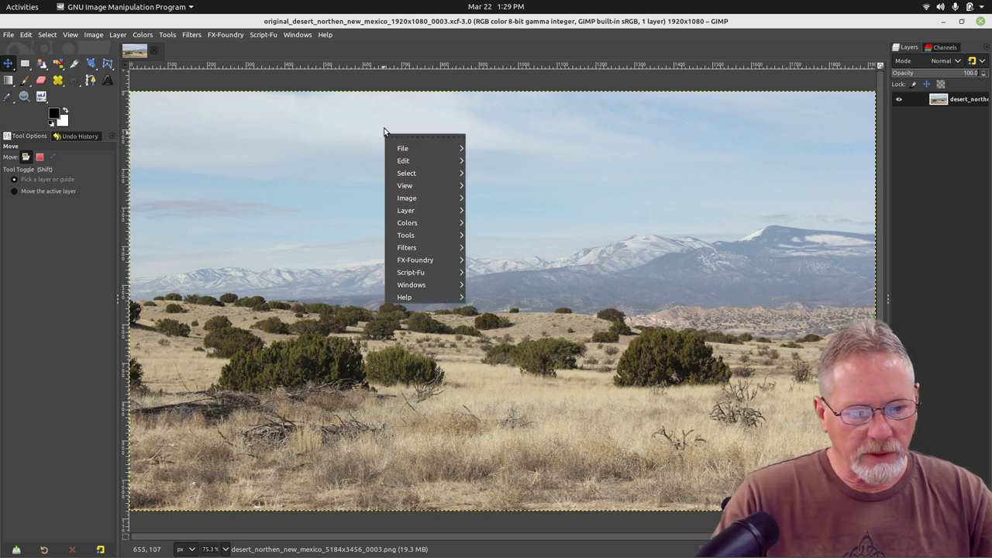
mouse_move(430, 223)
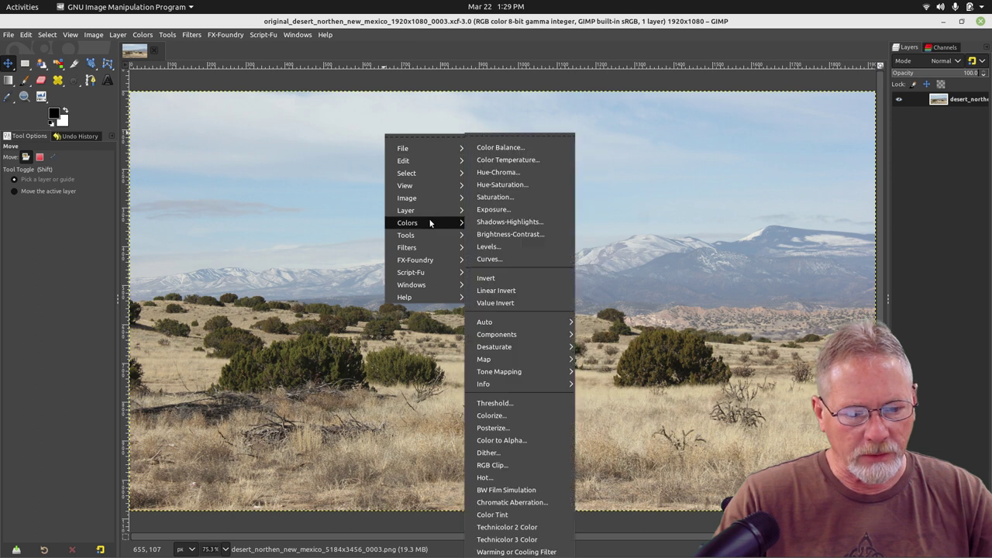
click(518, 246)
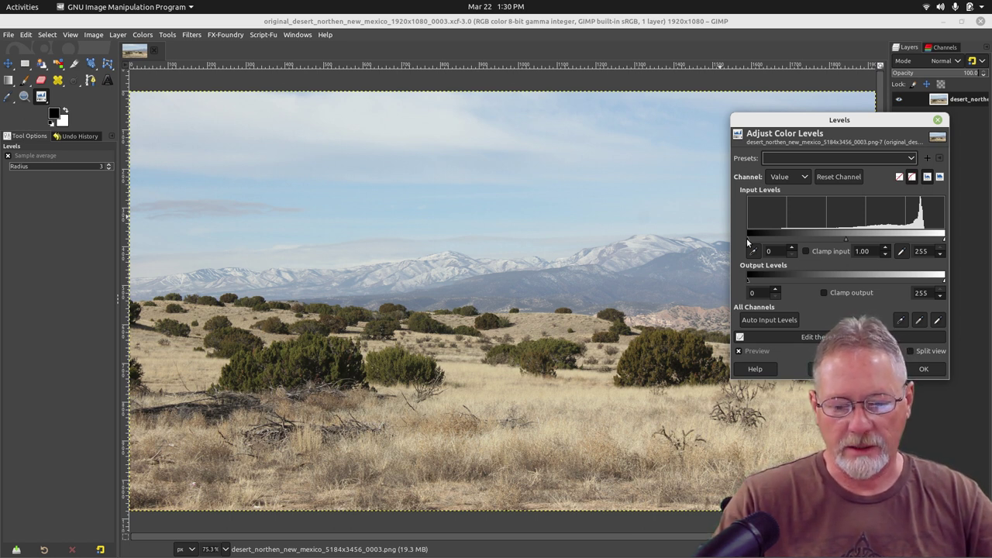
- Try black point, white point and midtone gamma input slider adjustments on the landscape
mouse_move(748, 243)
mouse_down()
mouse_move(812, 241)
mouse_move(745, 236)
mouse_up()
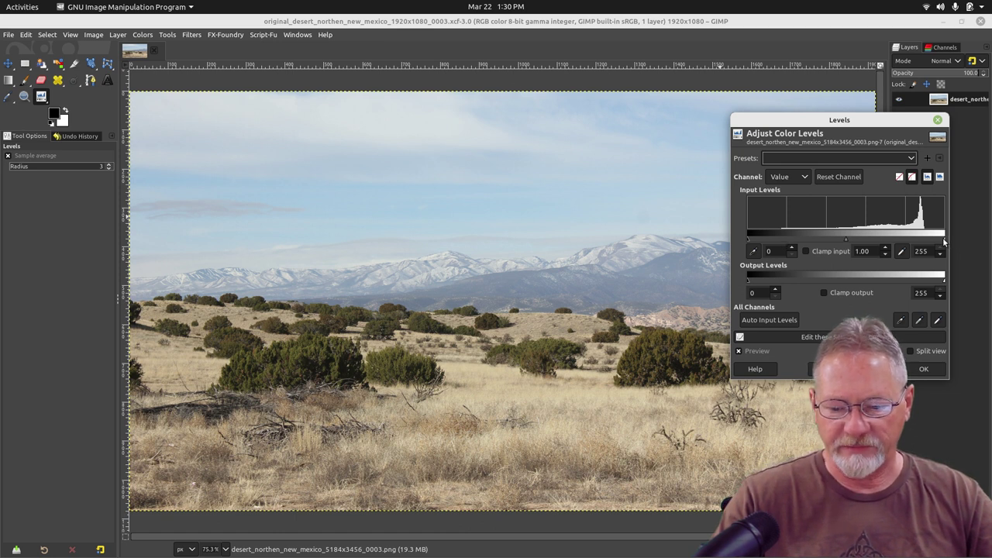
mouse_move(943, 243)
mouse_down()
mouse_move(876, 237)
mouse_move(958, 244)
mouse_up()
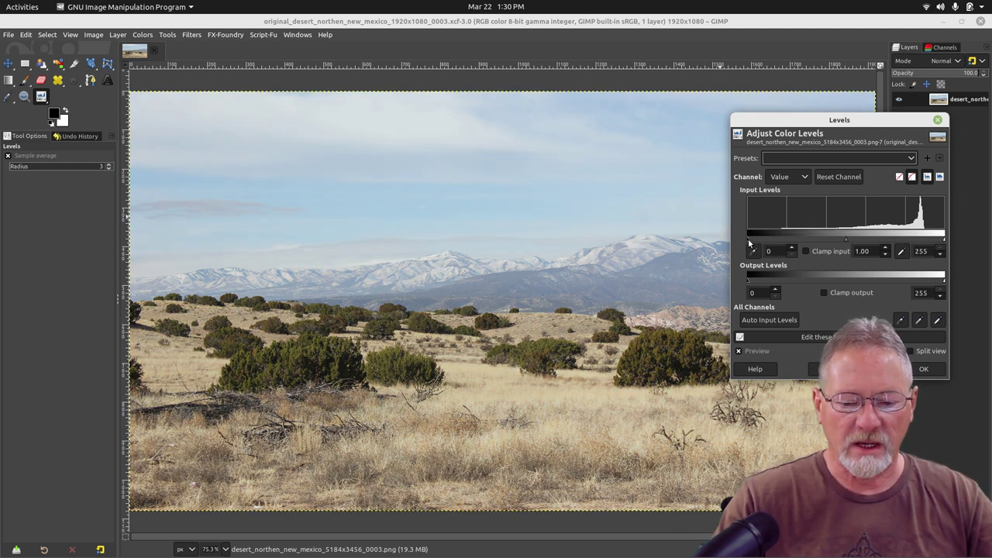
mouse_move(747, 243)
mouse_down()
mouse_move(788, 243)
mouse_move(747, 242)
mouse_up()
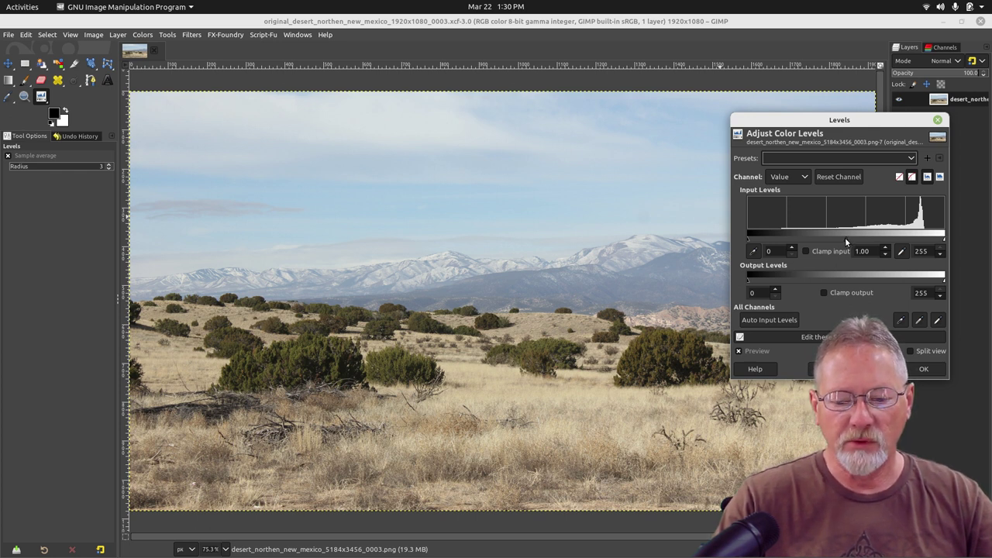
mouse_move(845, 240)
mouse_down()
mouse_move(822, 241)
mouse_move(863, 244)
mouse_move(846, 240)
mouse_up()
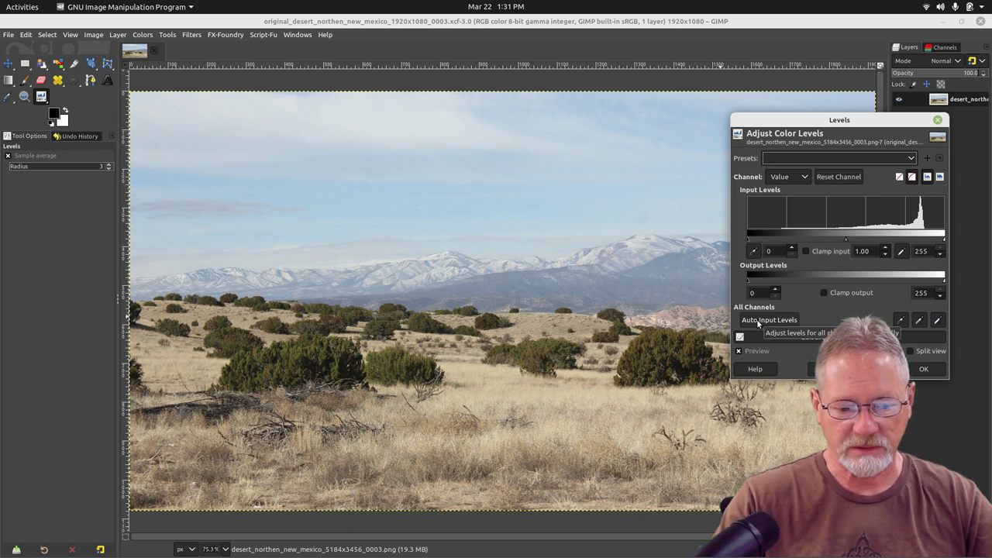
- Apply Auto Input Levels, moving the Levels dialog aside to view the photo
click(758, 320)
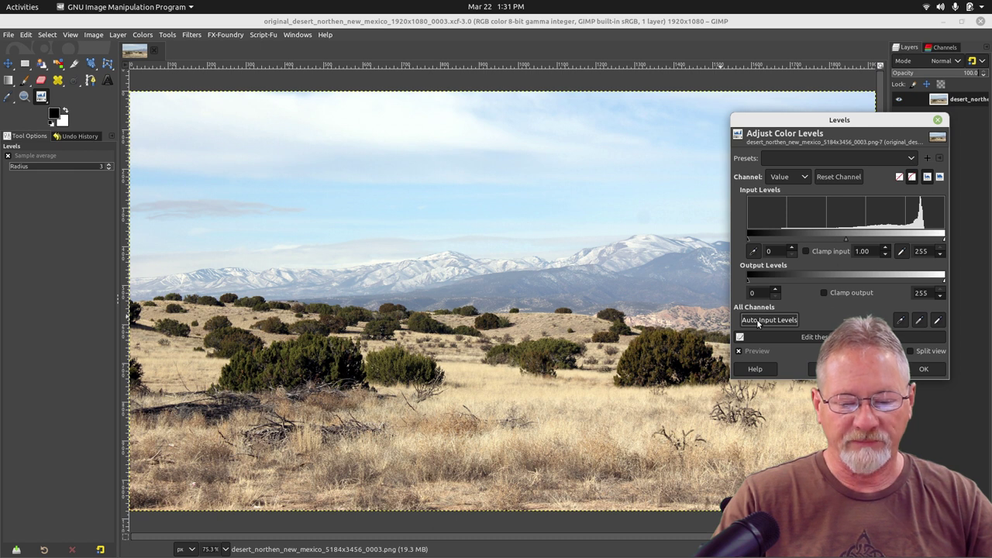
drag(790, 120, 818, 103)
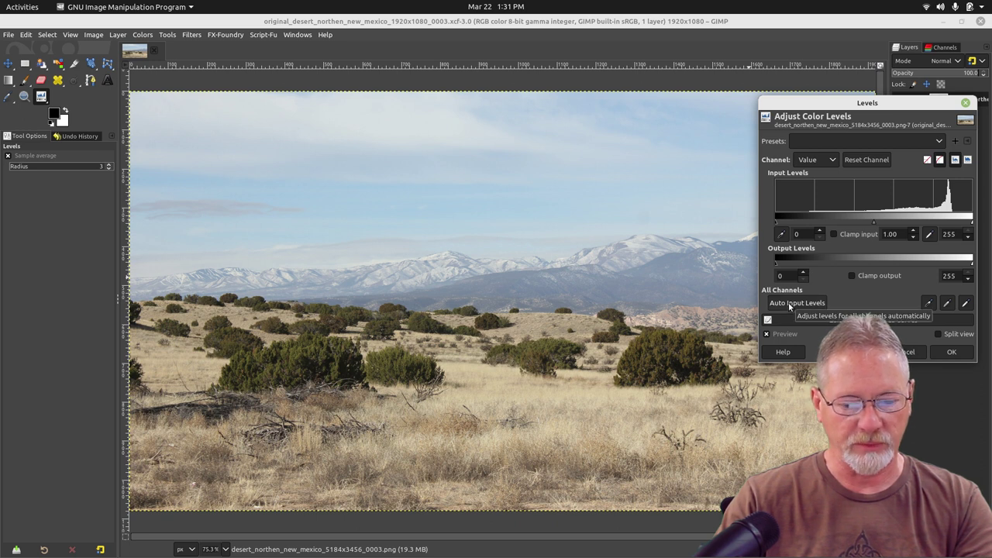
click(790, 304)
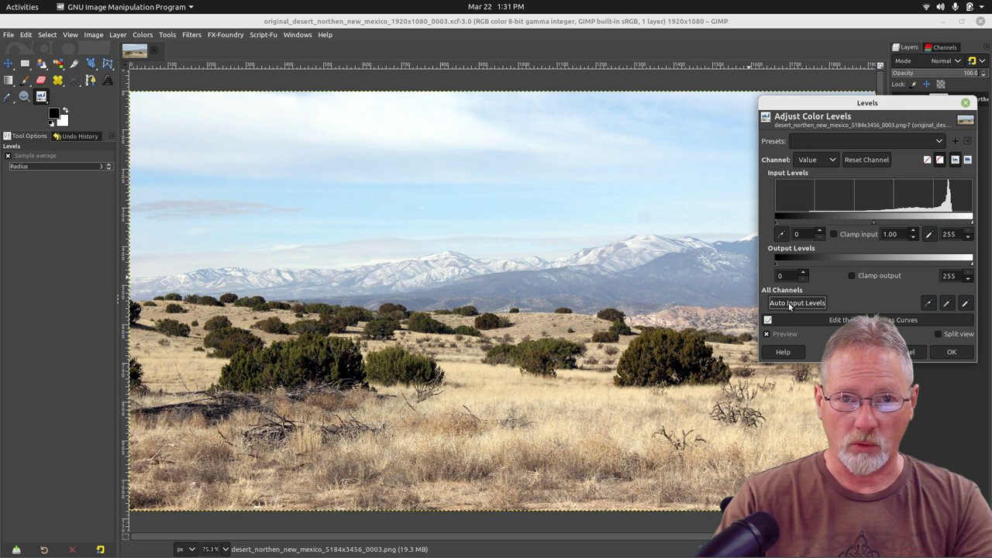
- Confirm the Levels dialog with OK
click(940, 355)
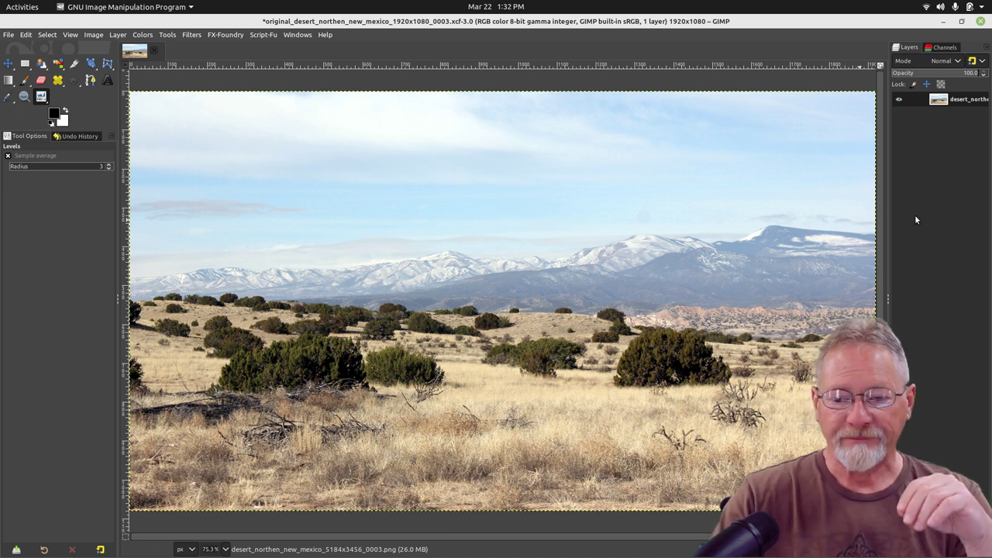
- Duplicate the photo layer and start Colors > Desaturate > Color to Gray on the copy
right_click(940, 102)
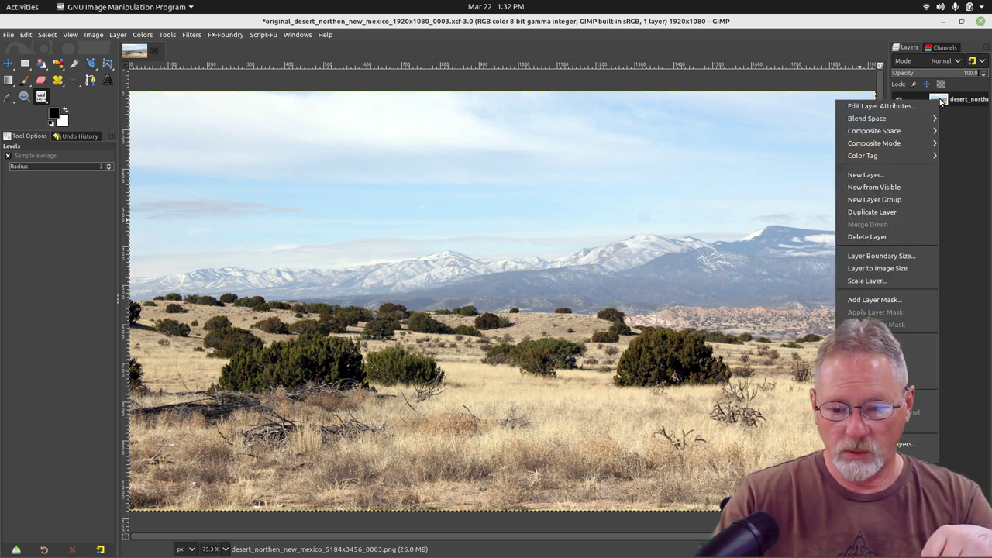
click(901, 212)
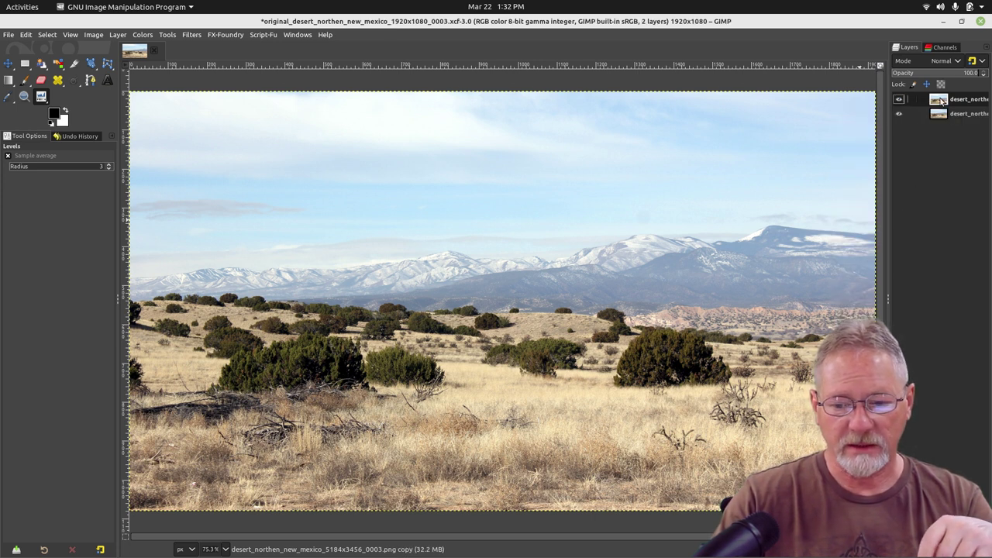
right_click(620, 153)
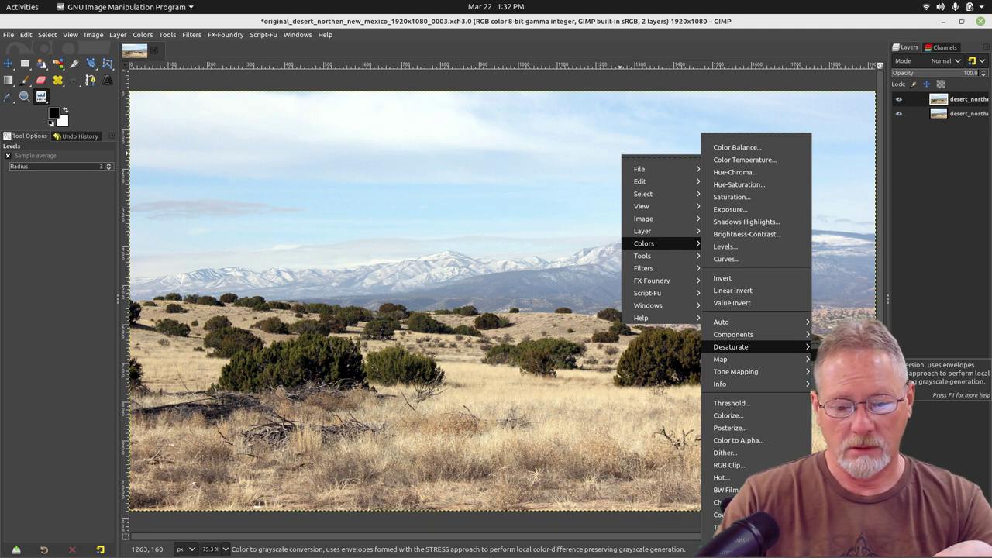
click(857, 348)
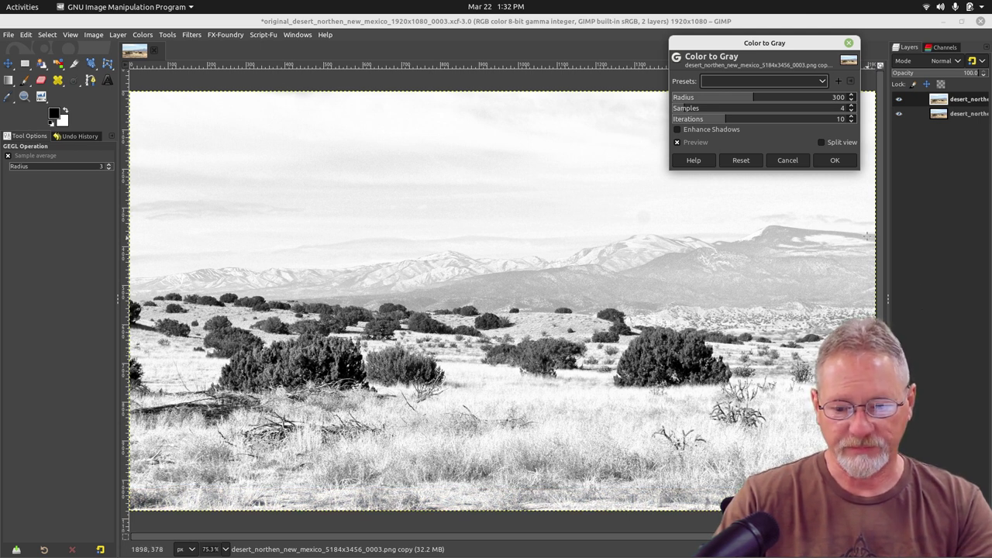
- Apply Color to Gray to the copy and rename the layer 'grayscale'
click(835, 160)
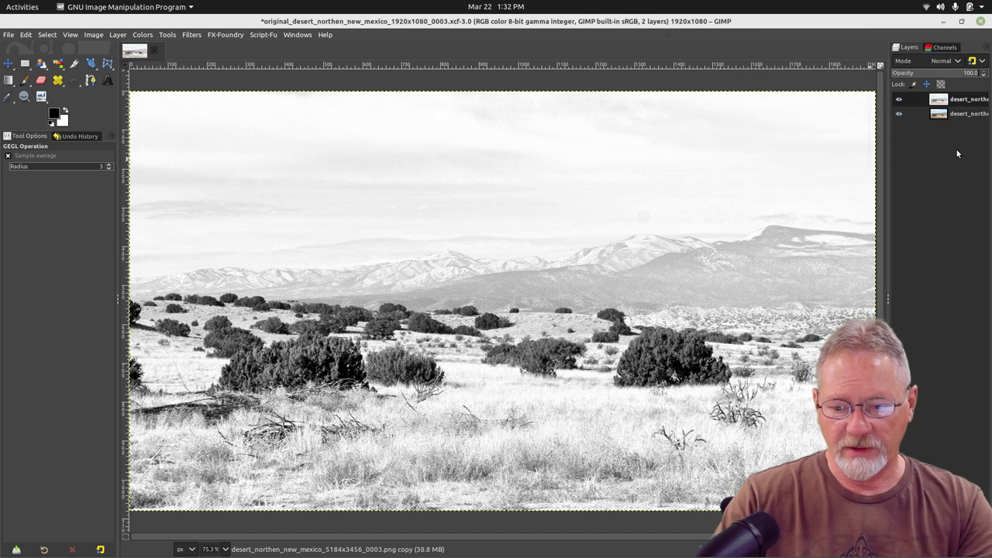
double_click(961, 100)
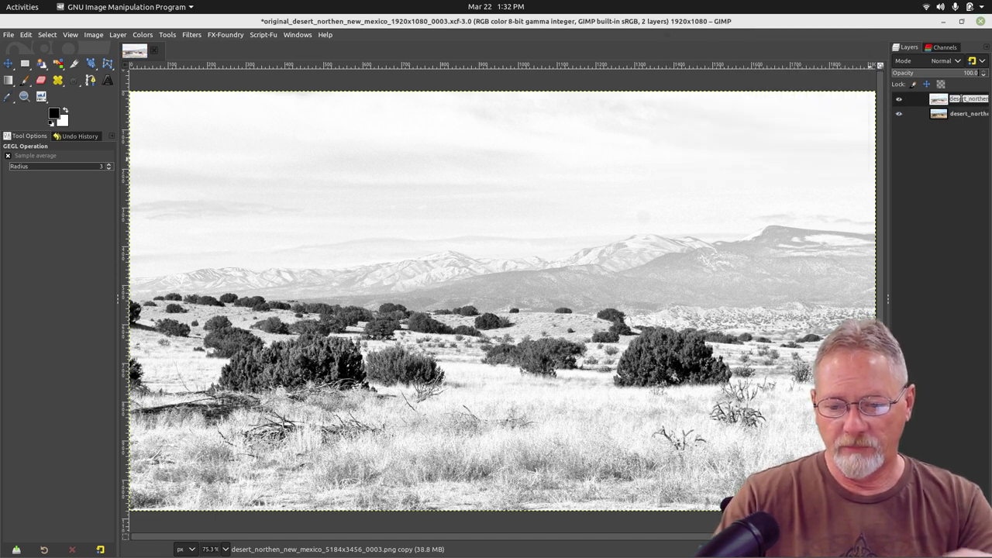
click(961, 99)
key(ctrl+a)
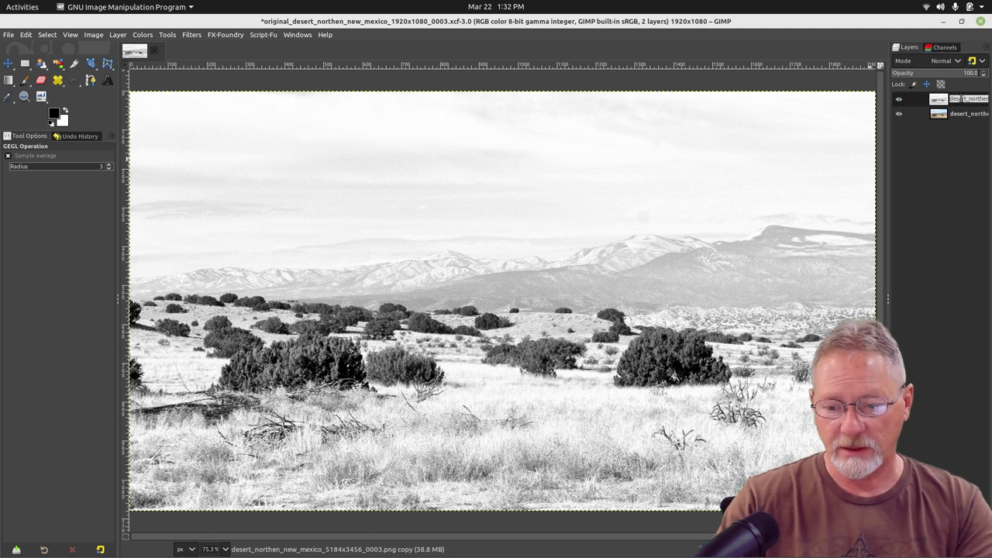
text(d)
text(ray)
text(scale)
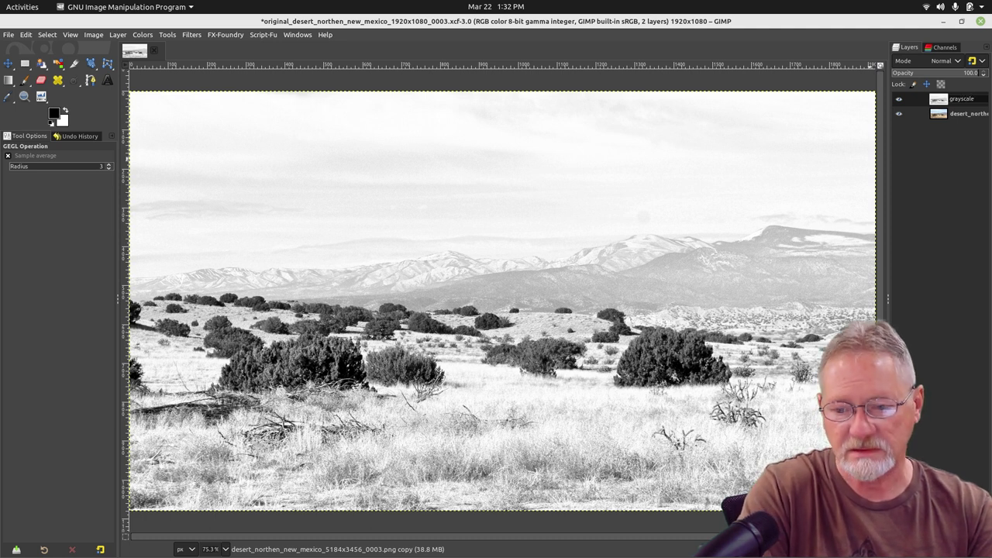
key(Return)
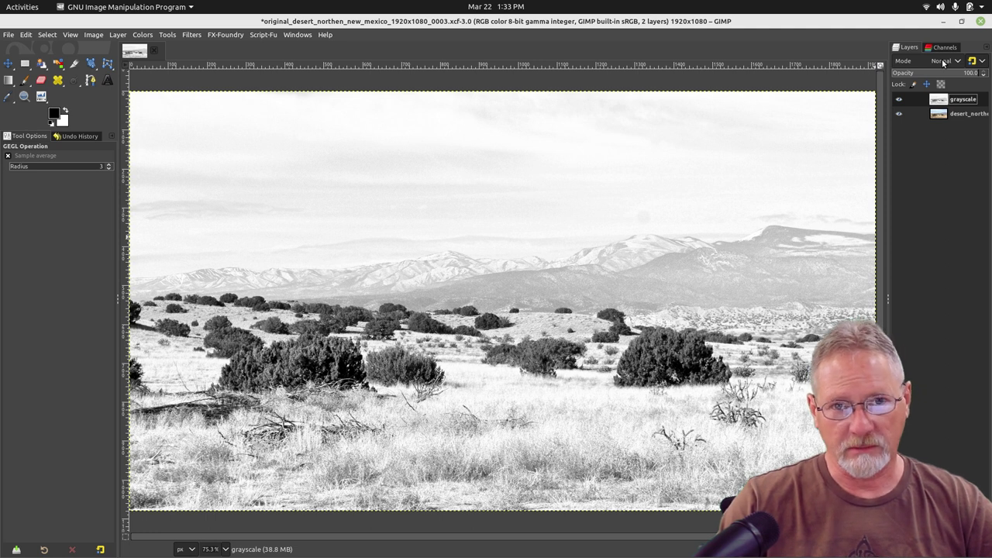
- Set the grayscale layer's blend mode to Subtract
click(943, 61)
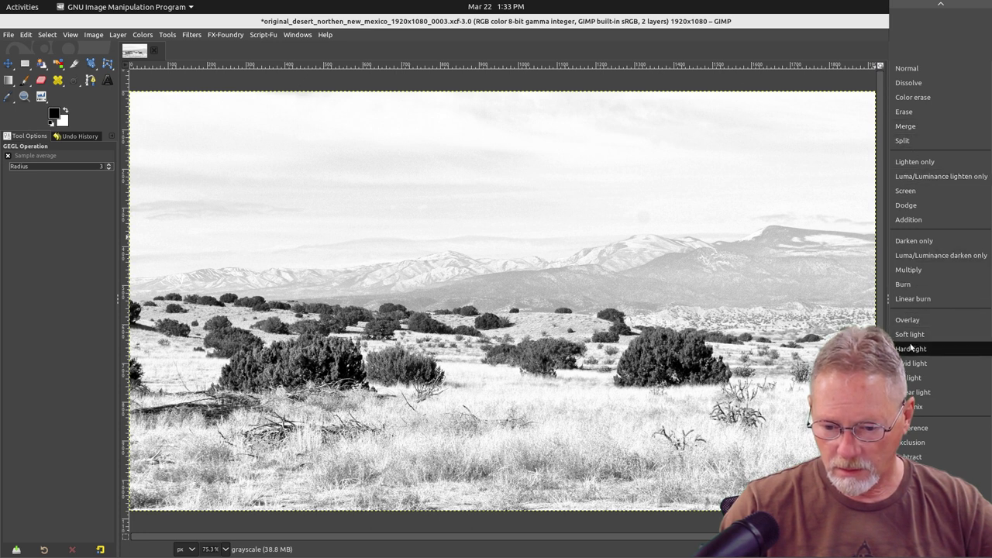
click(911, 457)
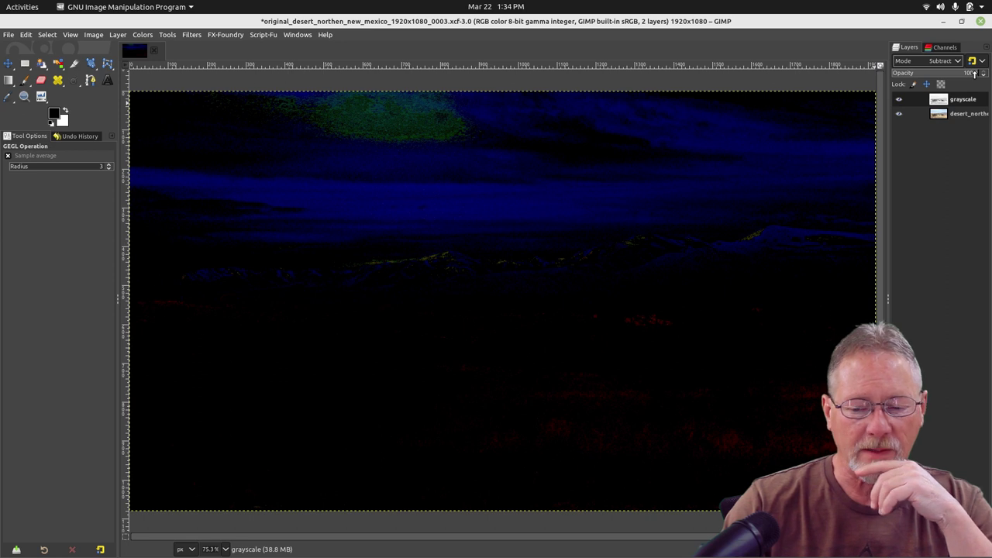
- Drag the grayscale layer's opacity down, then settle it at 20.2%
drag(974, 73, 902, 73)
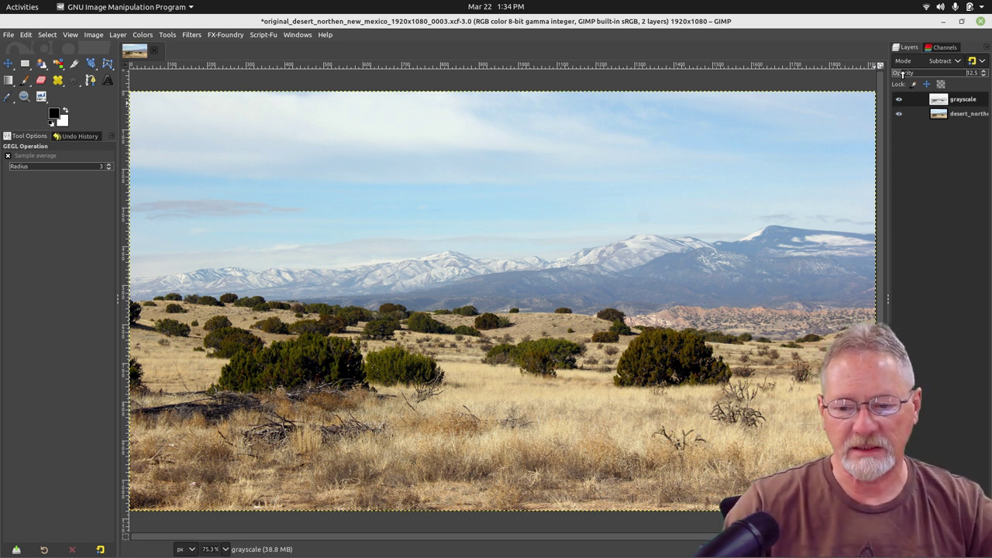
drag(902, 72, 914, 73)
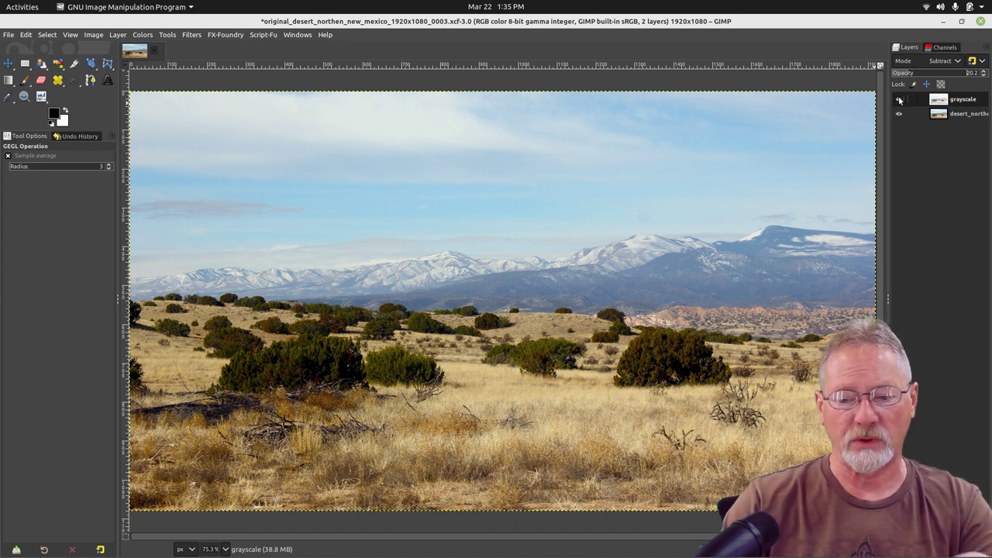
- Toggle the grayscale layer's visibility repeatedly to compare the photo with and without it
click(899, 99)
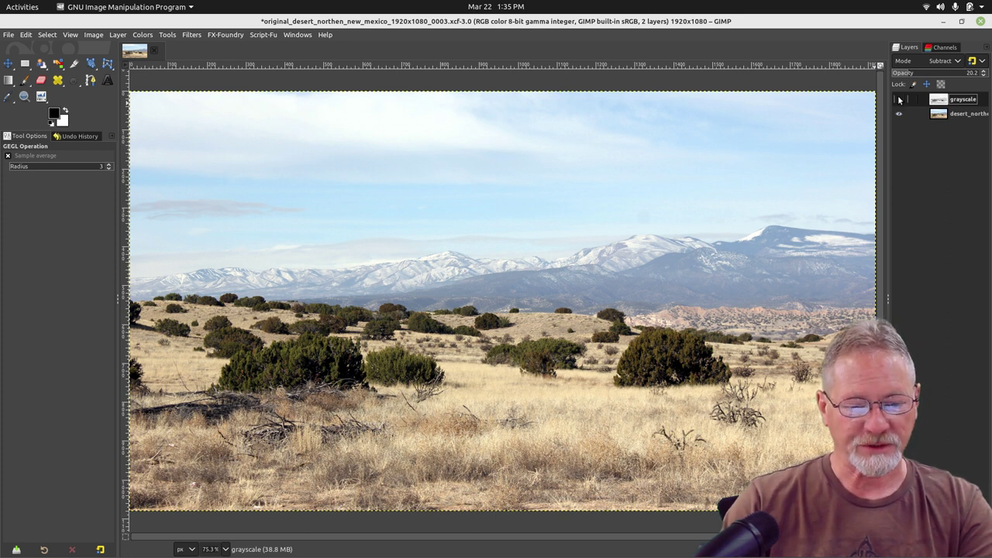
click(898, 98)
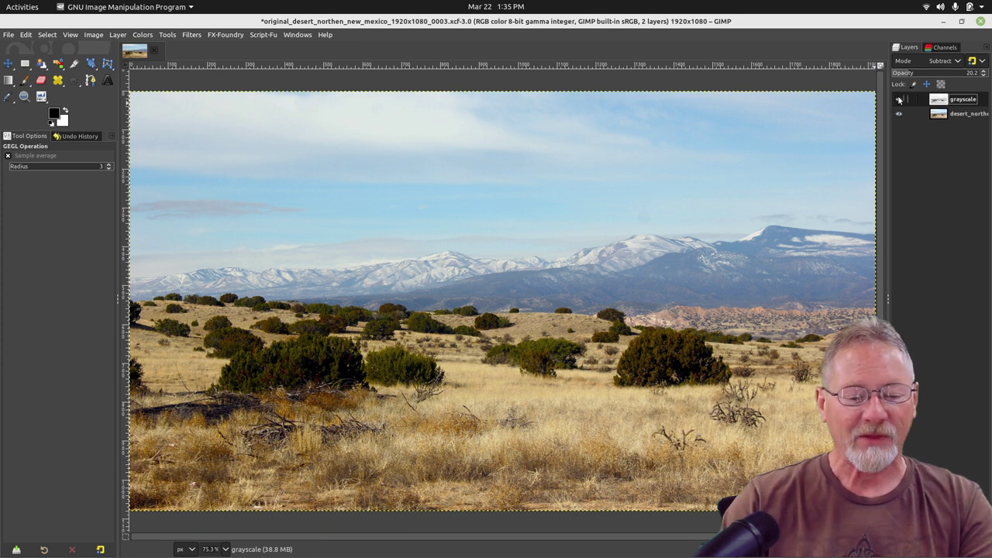
click(898, 99)
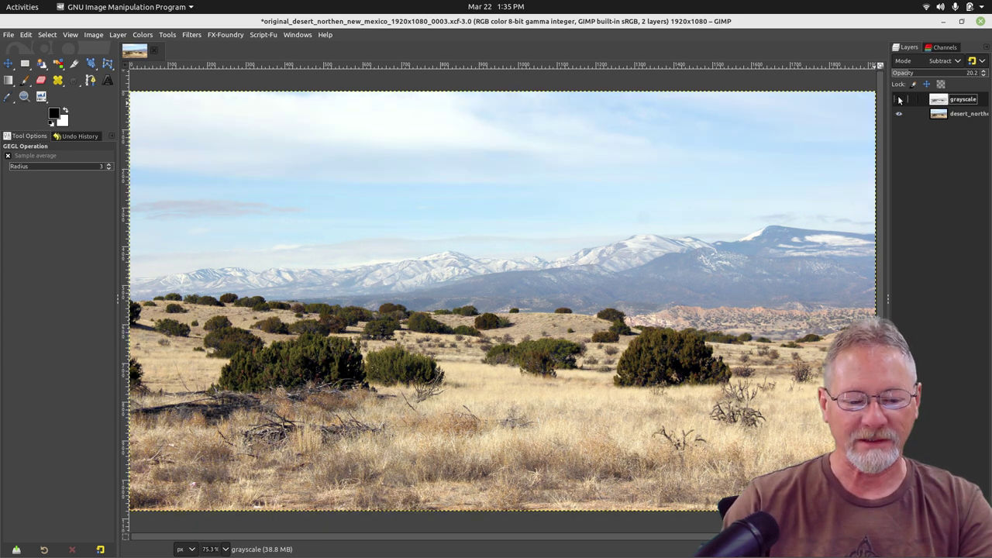
click(899, 98)
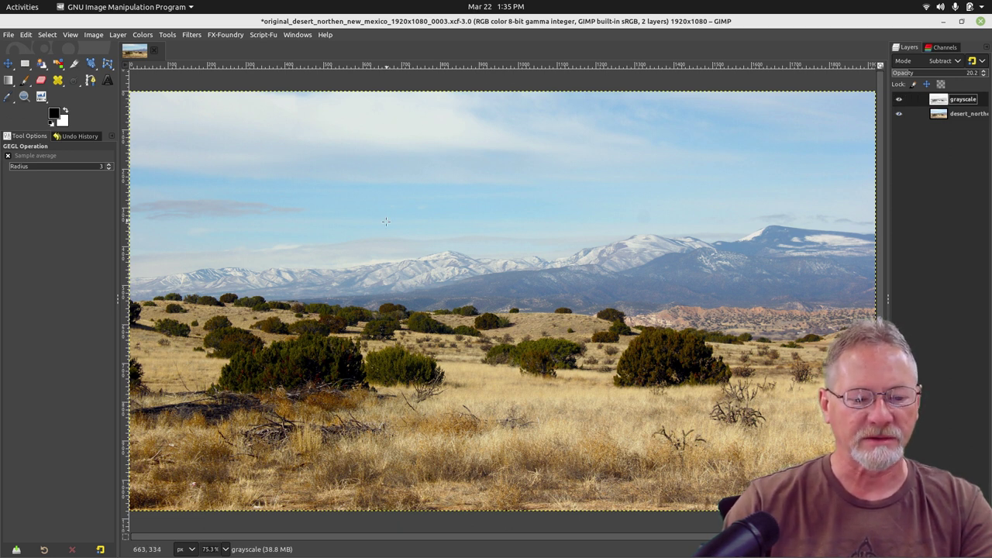
click(898, 99)
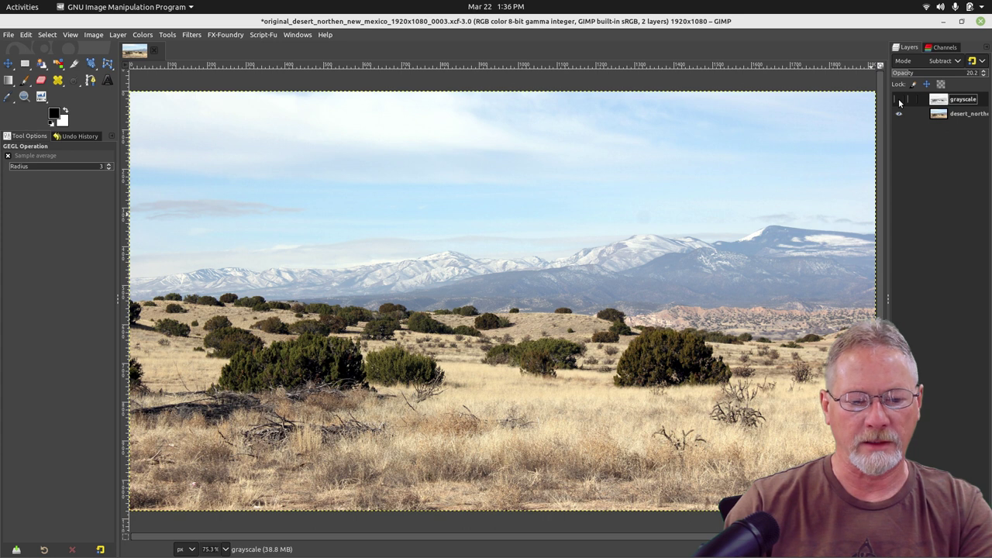
click(898, 98)
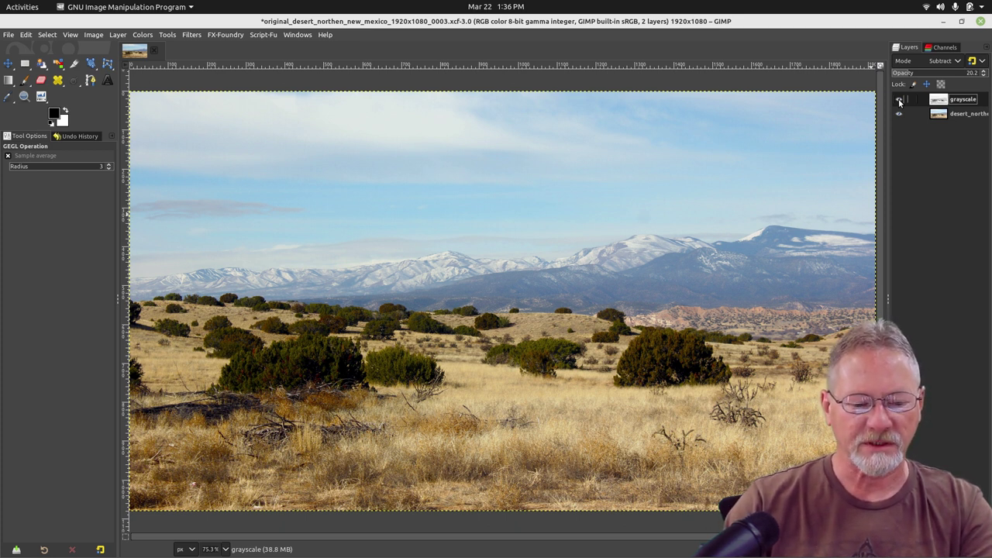
click(899, 100)
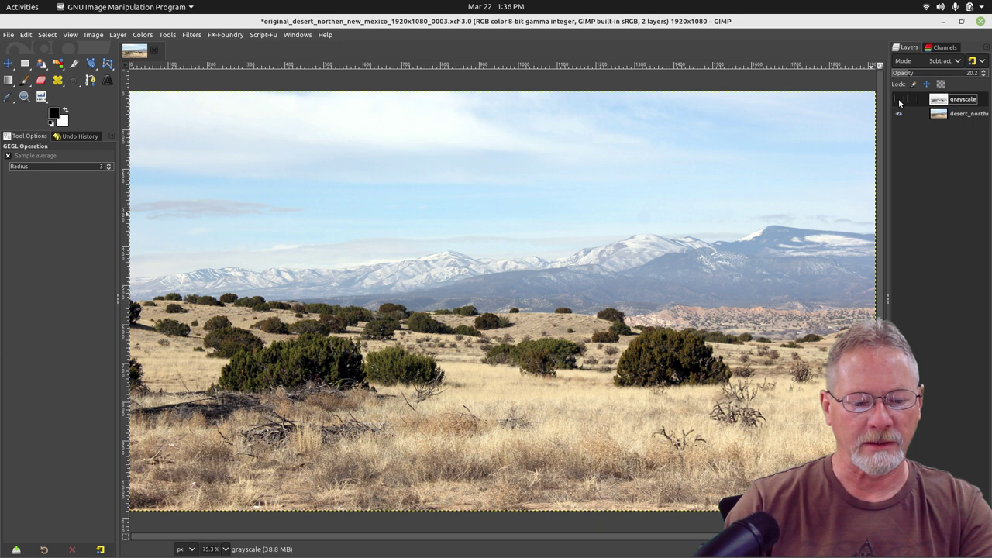
click(898, 99)
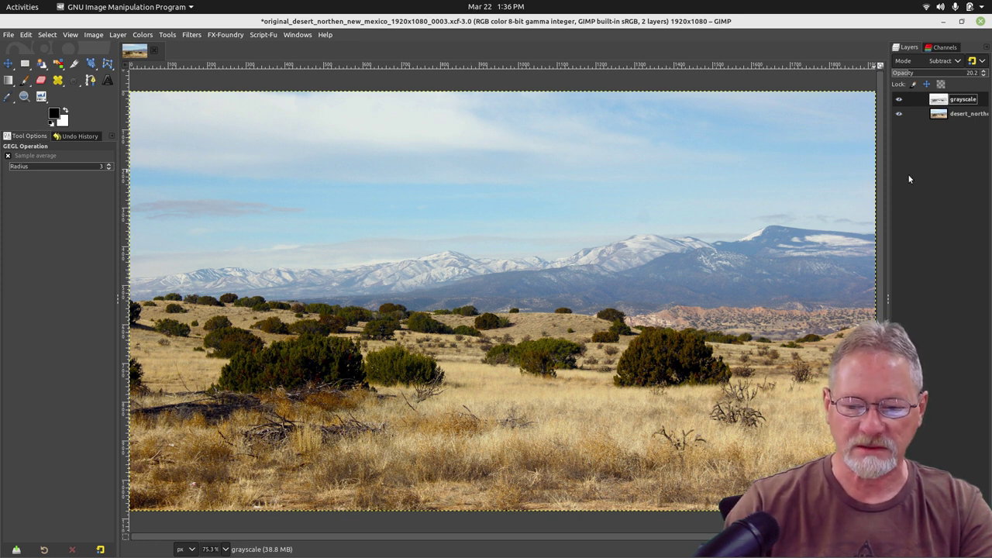
- Hide and show the grayscale layer twice, leaving its Subtract effect visible
click(898, 100)
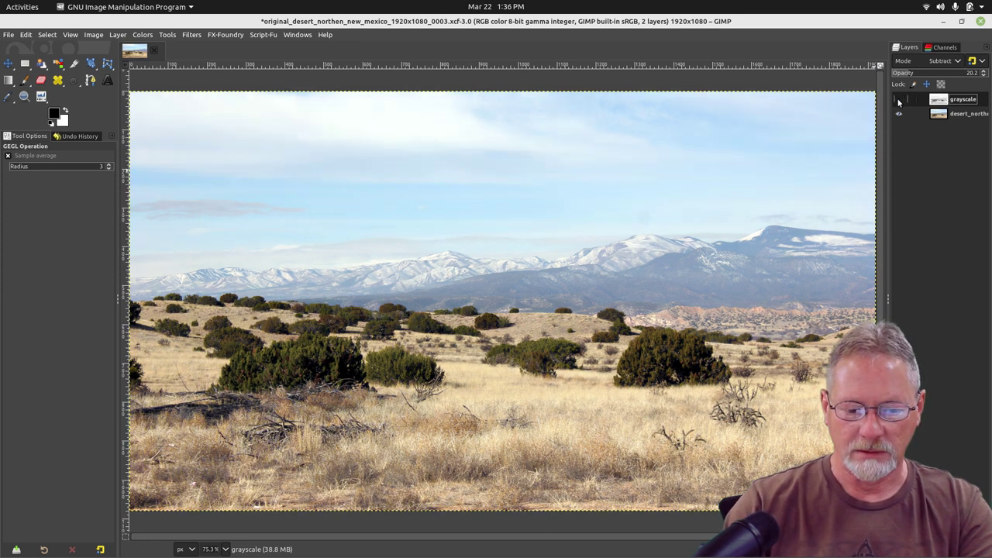
click(898, 100)
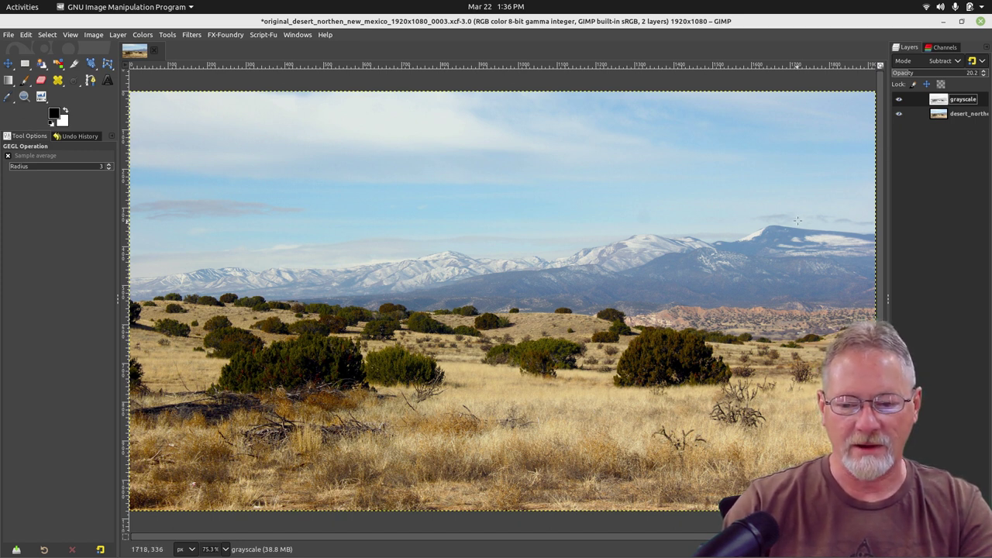
click(899, 100)
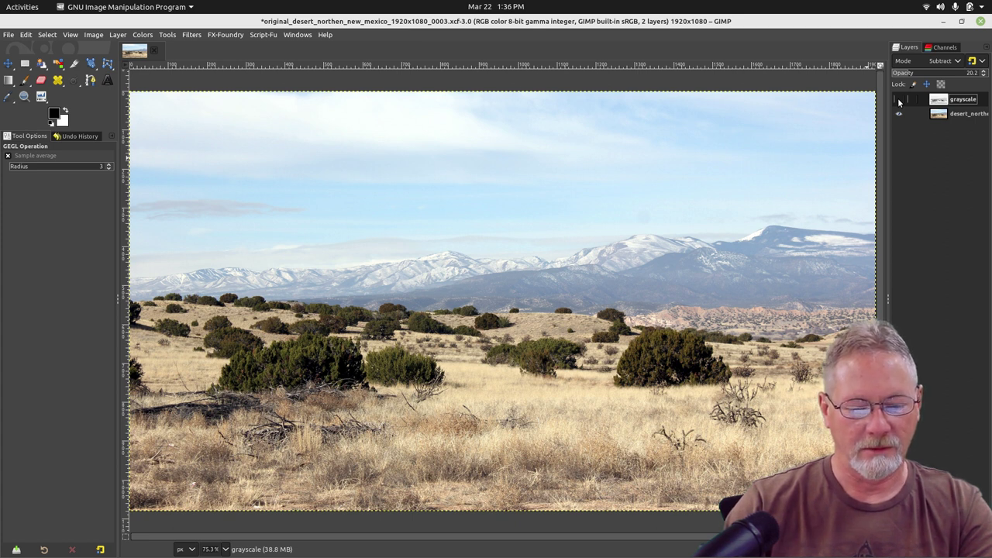
click(898, 99)
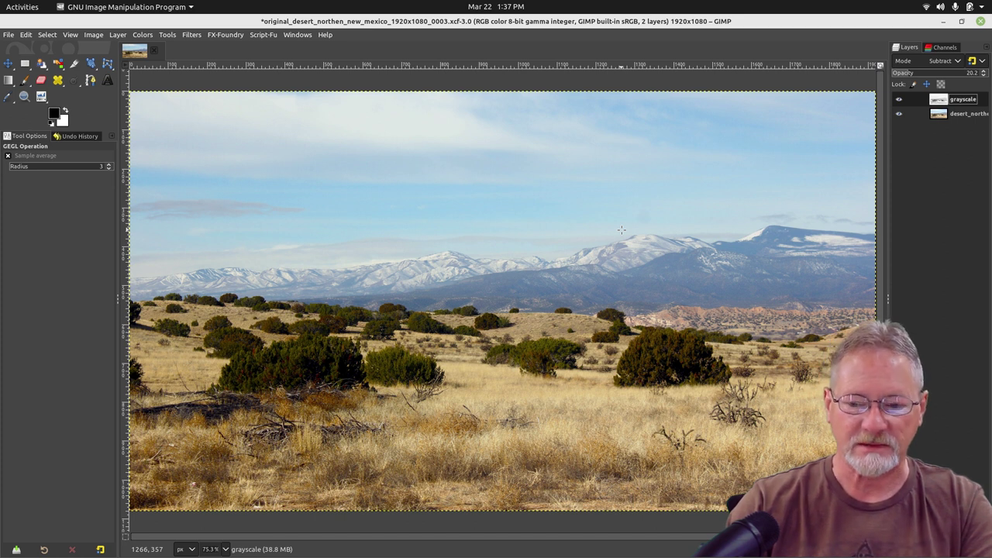
click(962, 116)
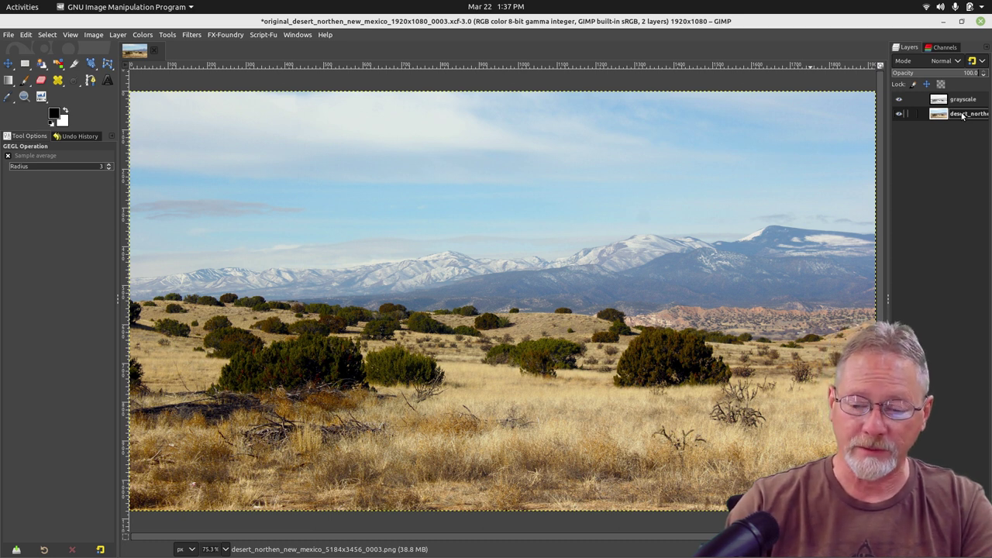
click(954, 106)
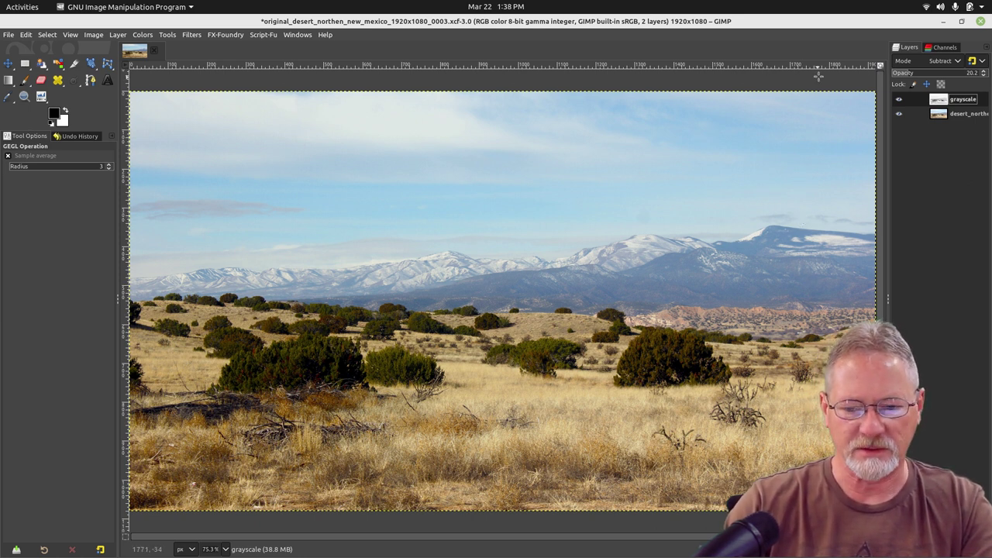
- Briefly hide and show the grayscale layer, then set its opacity to about 21.4%
click(897, 98)
click(898, 99)
drag(896, 73, 912, 75)
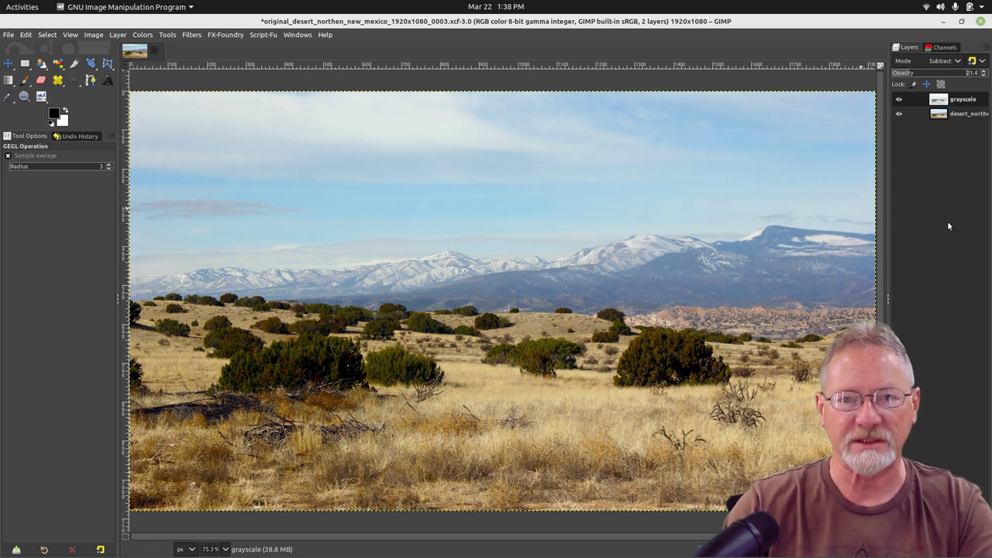